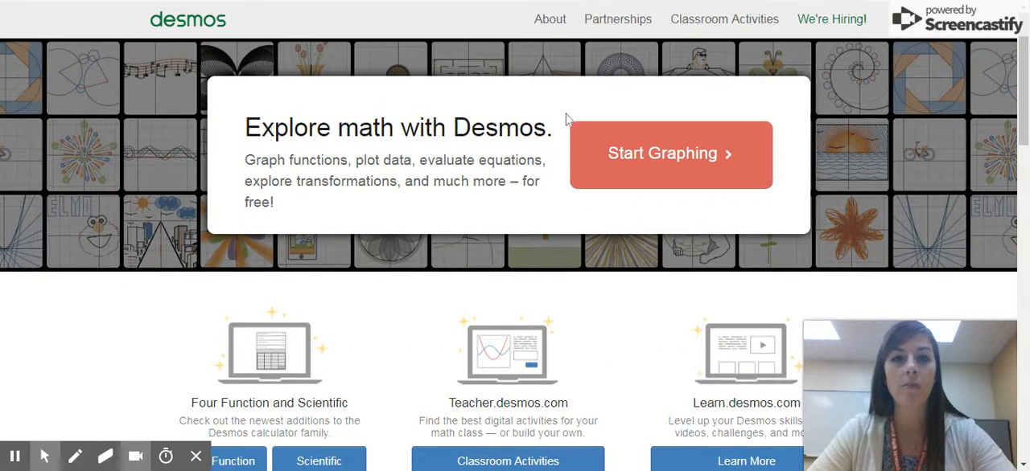
# Open a blank graph in the graphing calculator and add an empty table to the expression list
pyautogui.click(660, 173)
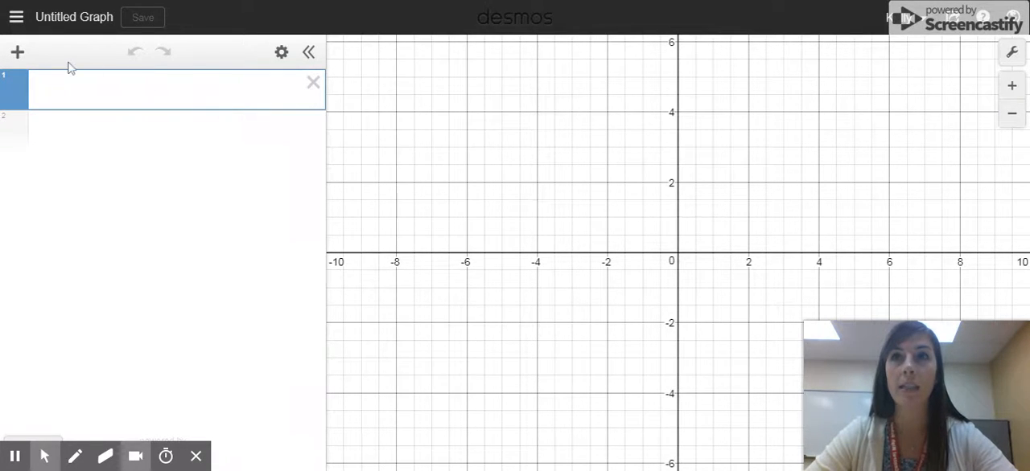
pyautogui.click(18, 53)
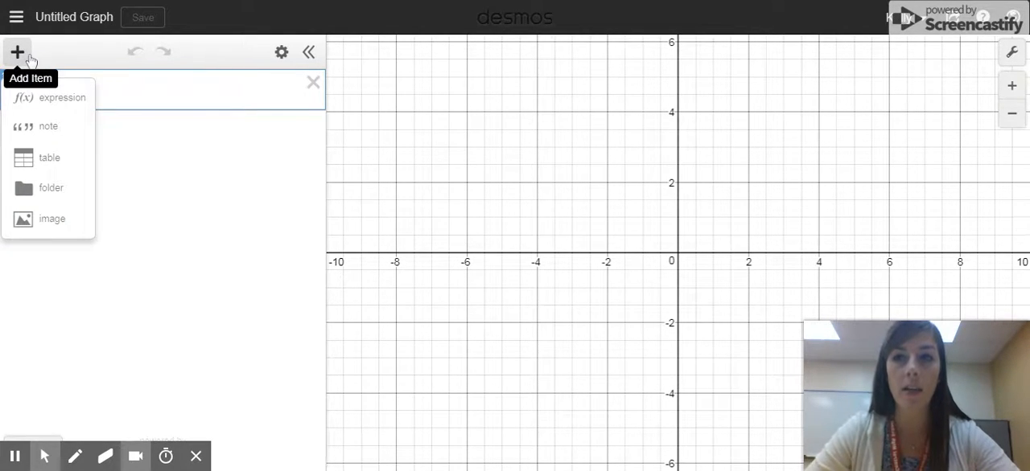
pyautogui.click(49, 158)
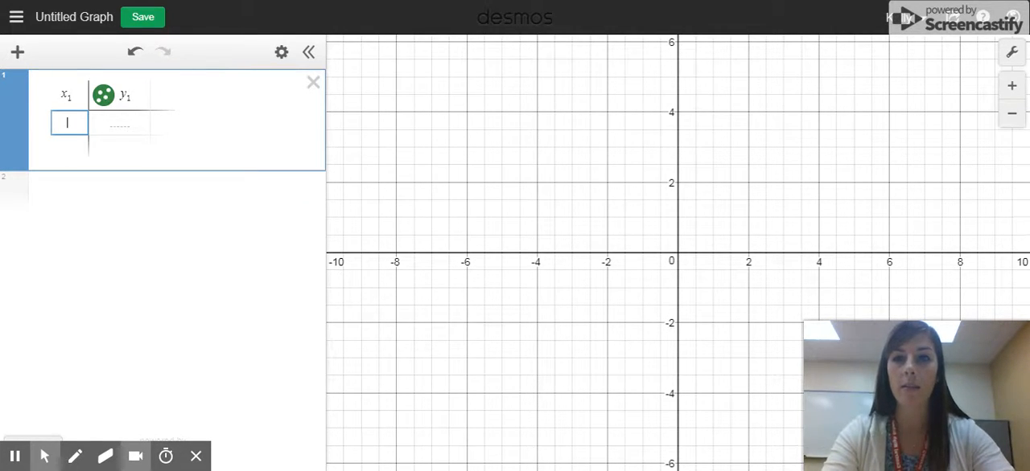
# Enter the points (-4, 5), (-3, 2) and (-2, 1) in the first three rows of the table
pyautogui.write('-4')
pyautogui.press('Tab')
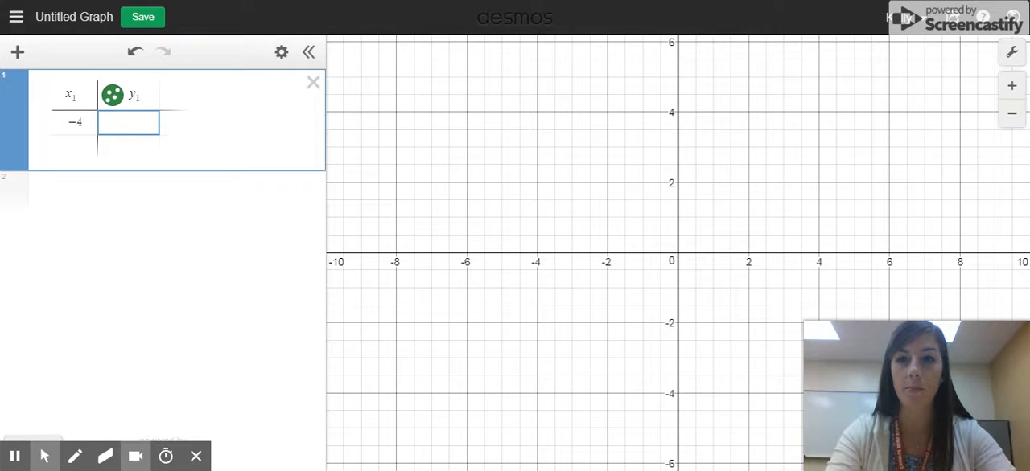
pyautogui.write('5')
pyautogui.press('Return')
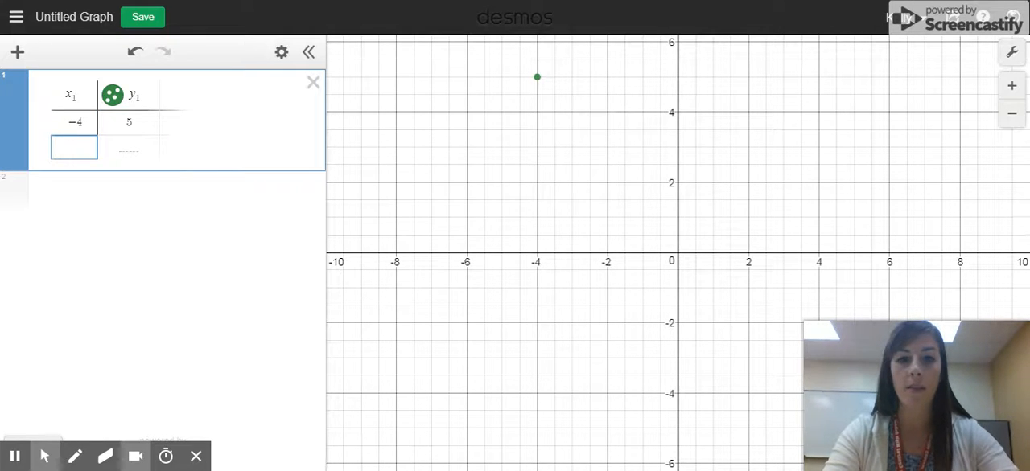
pyautogui.write('-3')
pyautogui.press('Tab')
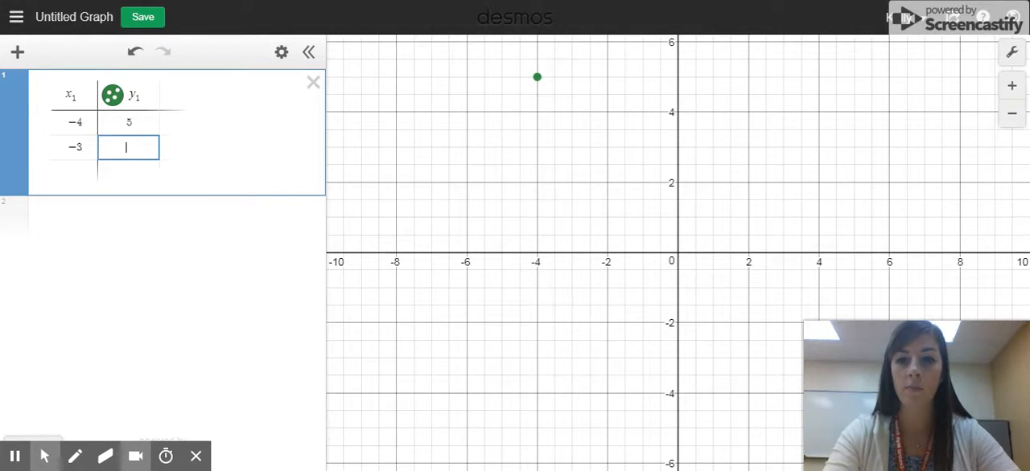
pyautogui.write('2')
pyautogui.press('Return')
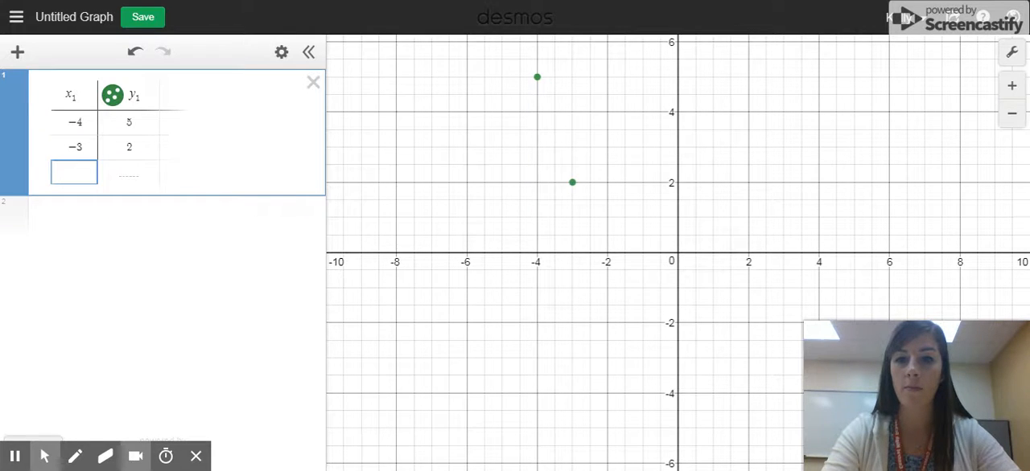
pyautogui.write('-2')
pyautogui.press('Tab')
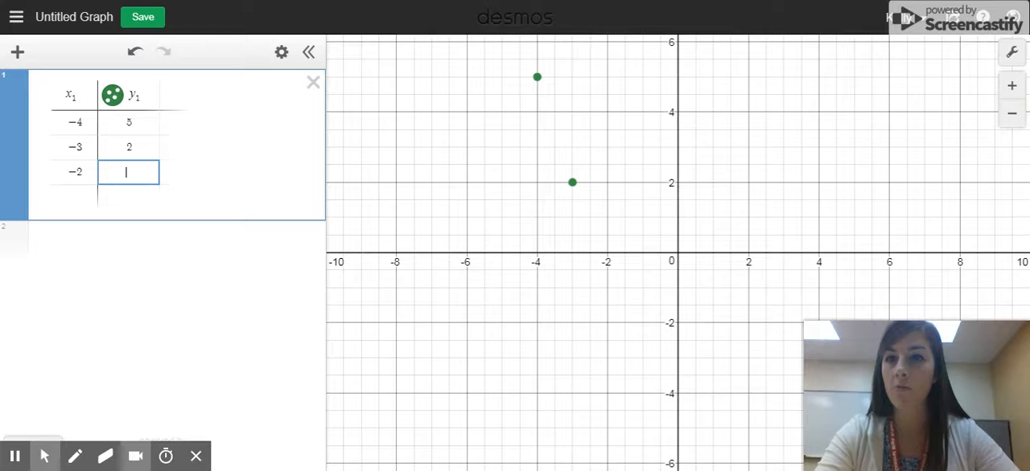
pyautogui.write('1')
pyautogui.press('Return')
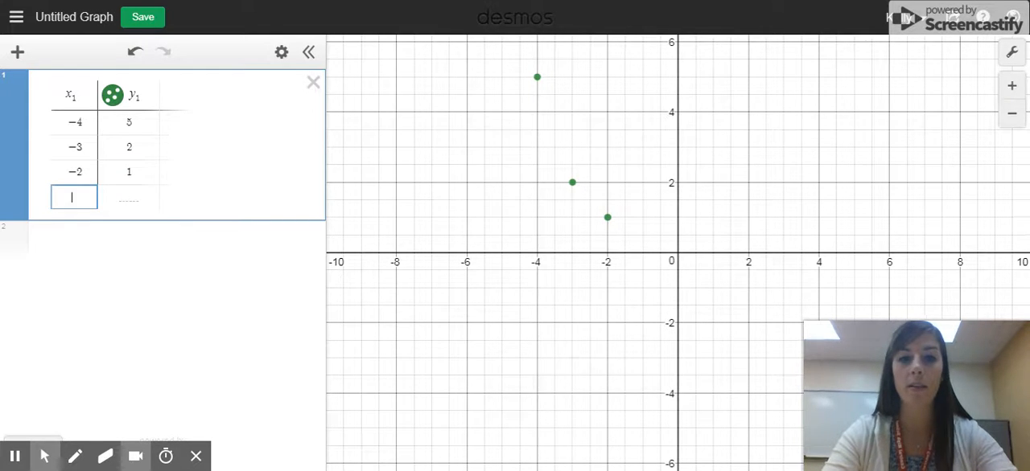
# Add the points (-1, 0), (0, -2) and (1, -4) in the next three rows of the table
pyautogui.write('-1')
pyautogui.press('Tab')
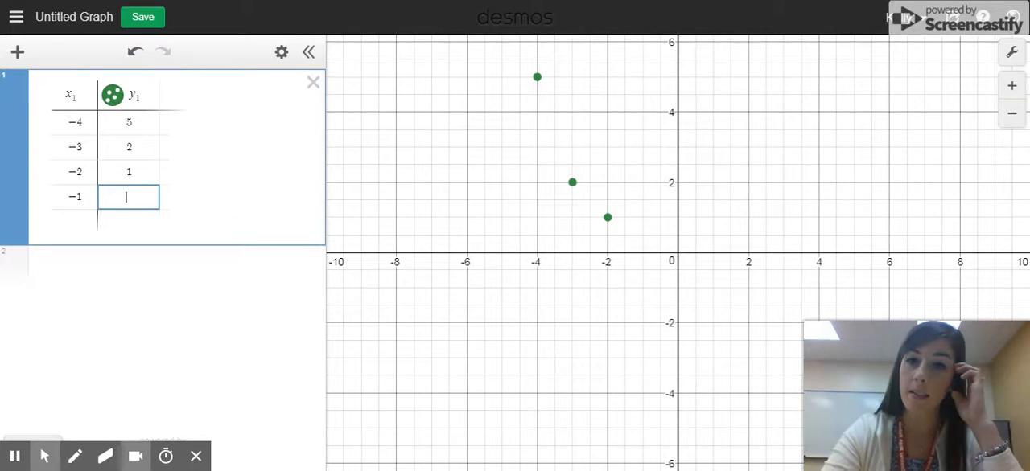
pyautogui.write('0')
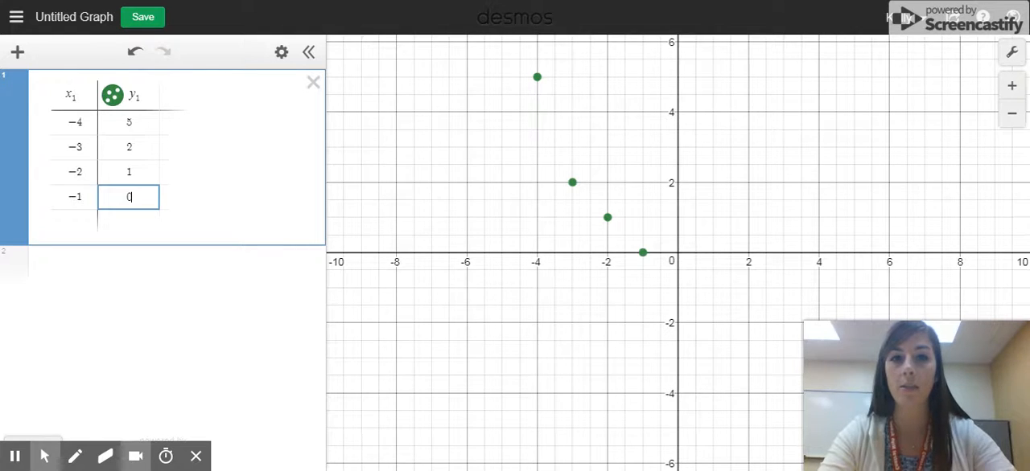
pyautogui.press('Return')
pyautogui.write('0')
pyautogui.press('Tab')
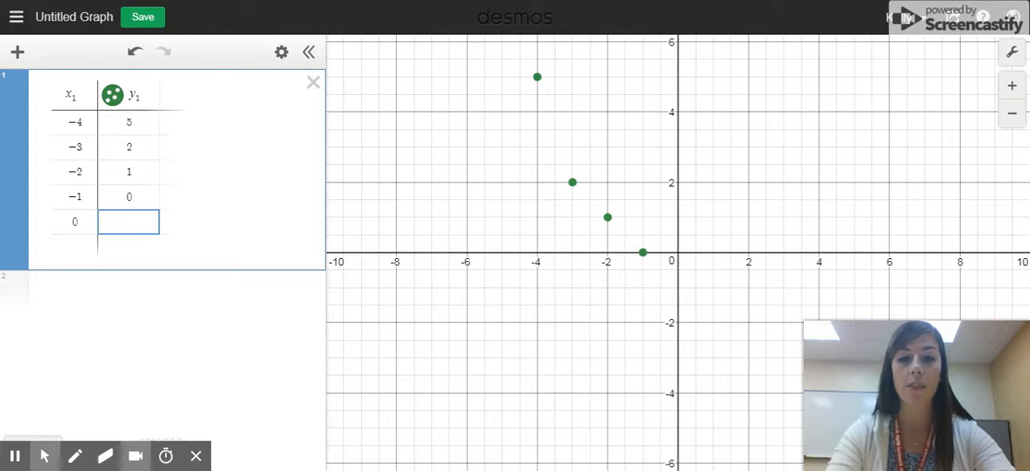
pyautogui.write('-2')
pyautogui.press('Return')
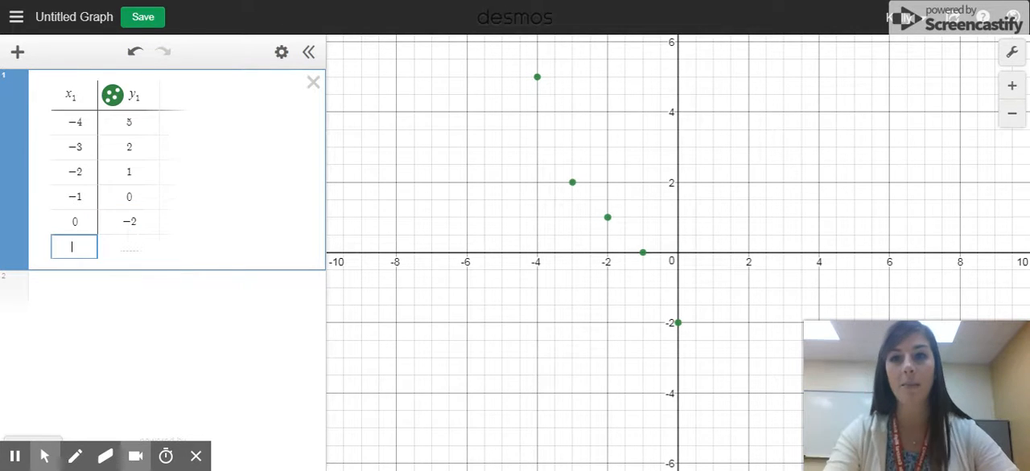
pyautogui.write('1')
pyautogui.press('Tab')
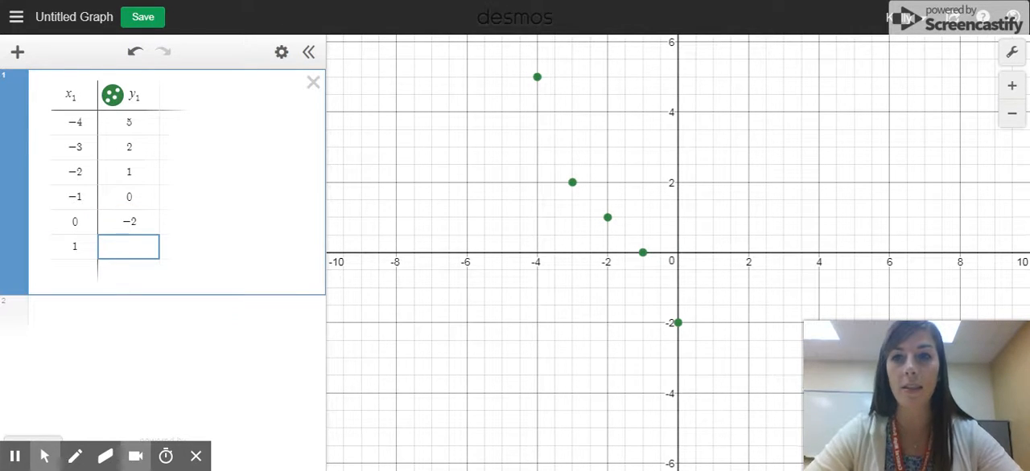
pyautogui.write('-4')
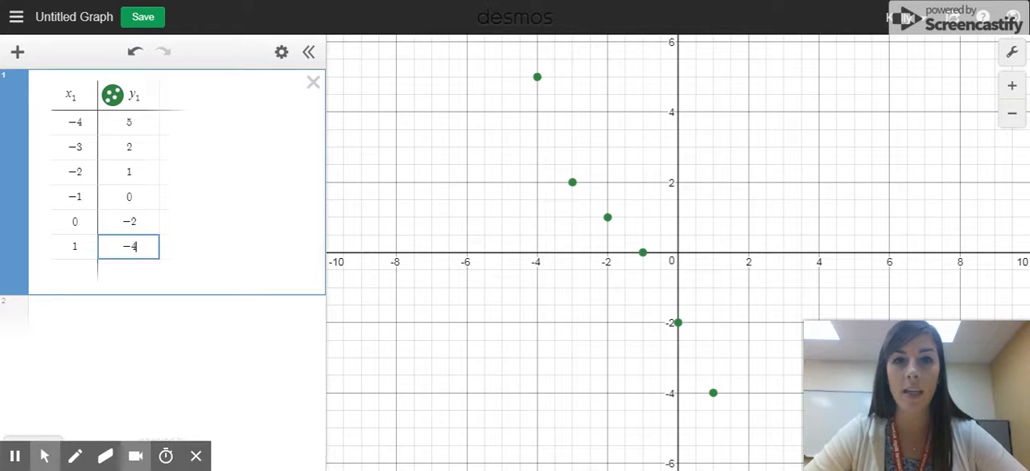
# Enter the linear regression y₁ ~ mx₁ + b as a new expression below the table
pyautogui.click(61, 316)
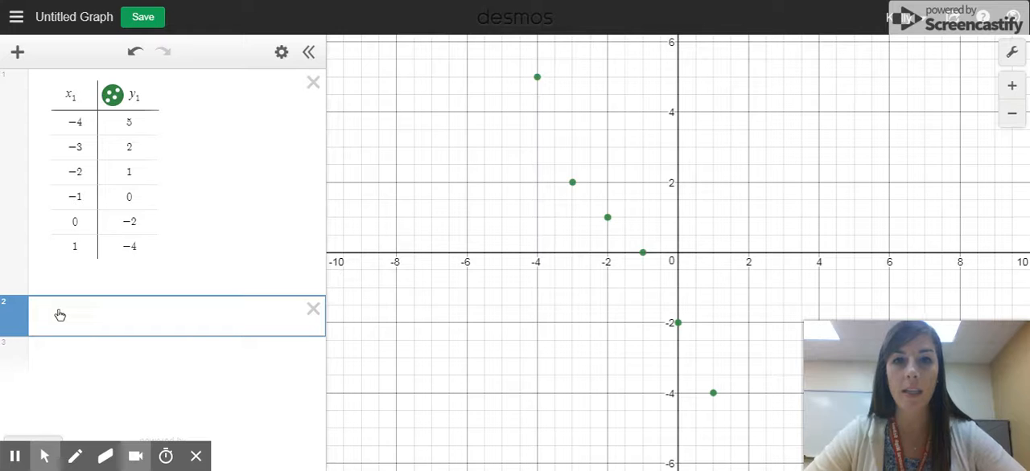
pyautogui.click(80, 316)
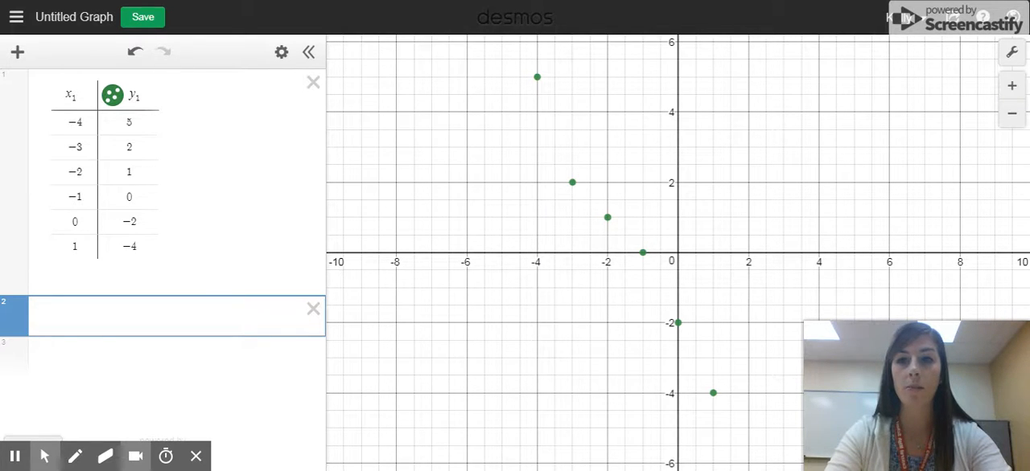
pyautogui.write('y_1')
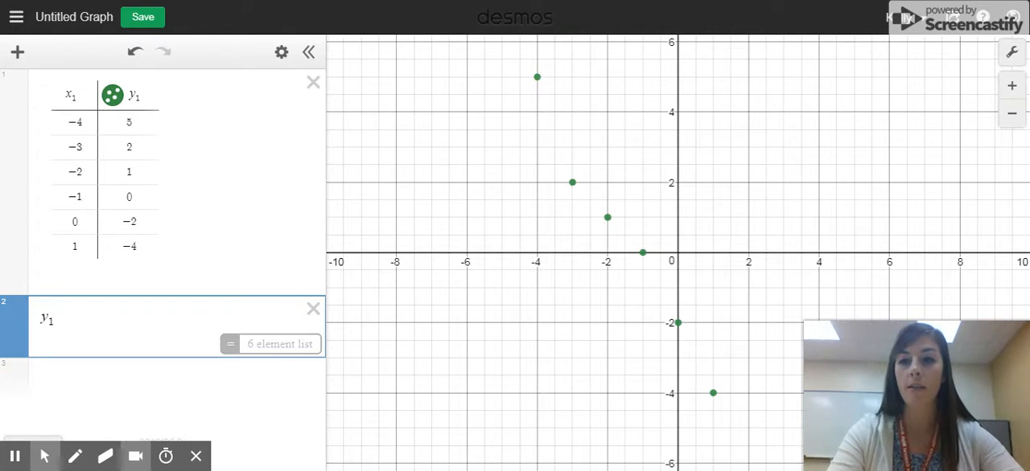
pyautogui.write('~')
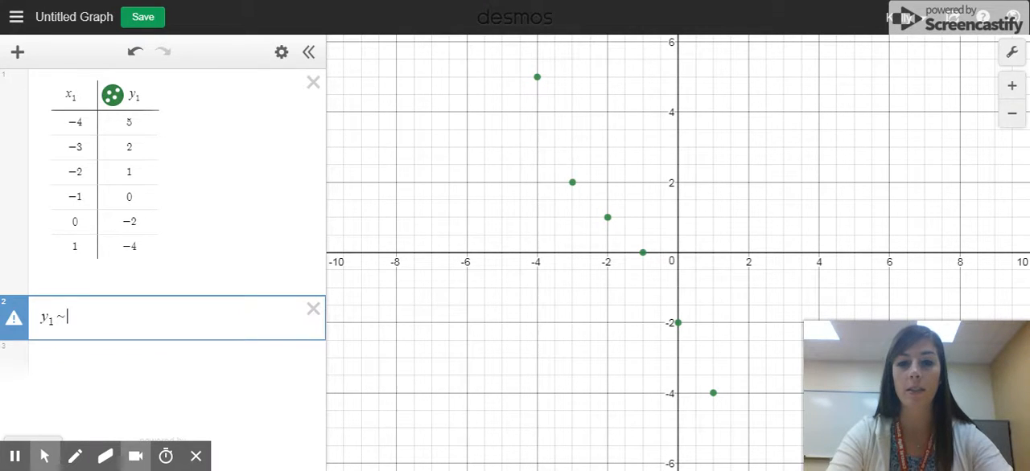
pyautogui.write('m')
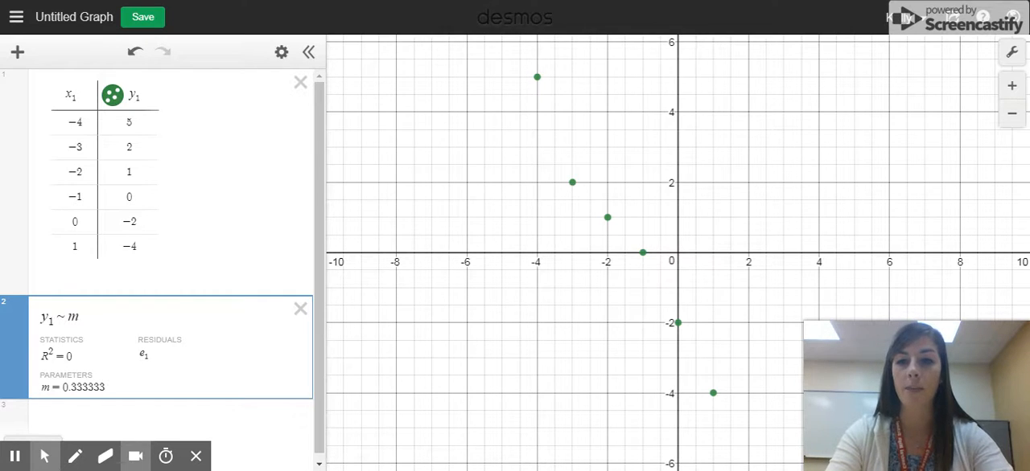
pyautogui.write('x1')
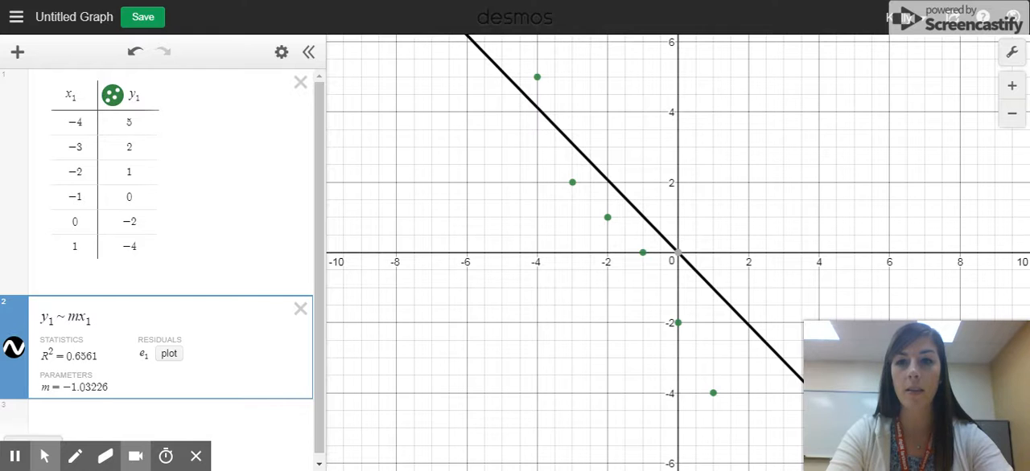
pyautogui.write('+ ')
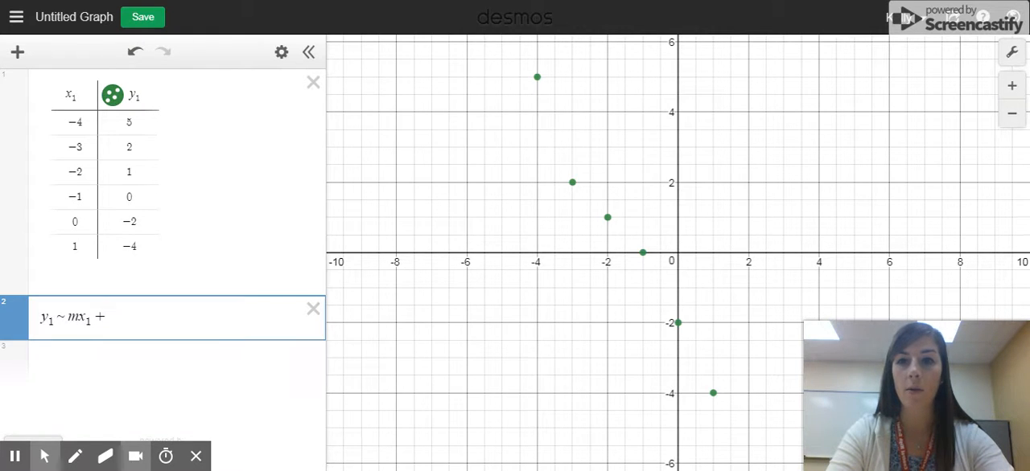
pyautogui.write('b')
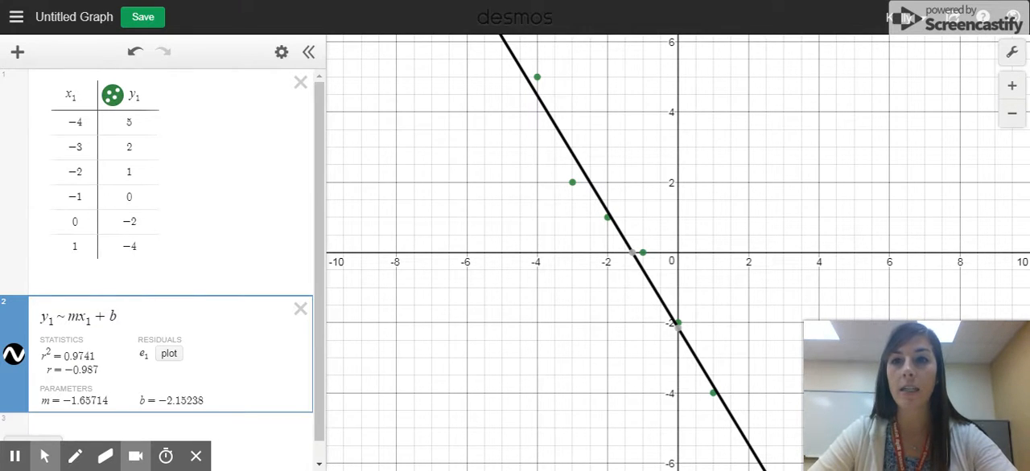
# Try a y-value of 3 for the table point at x = -2, and restore it to 1
pyautogui.click(129, 171)
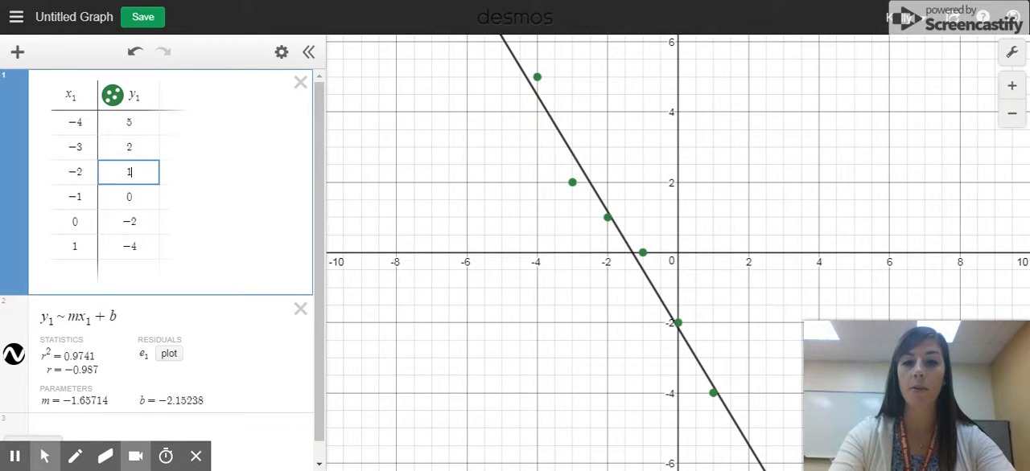
pyautogui.press('BackSpace')
pyautogui.write('3')
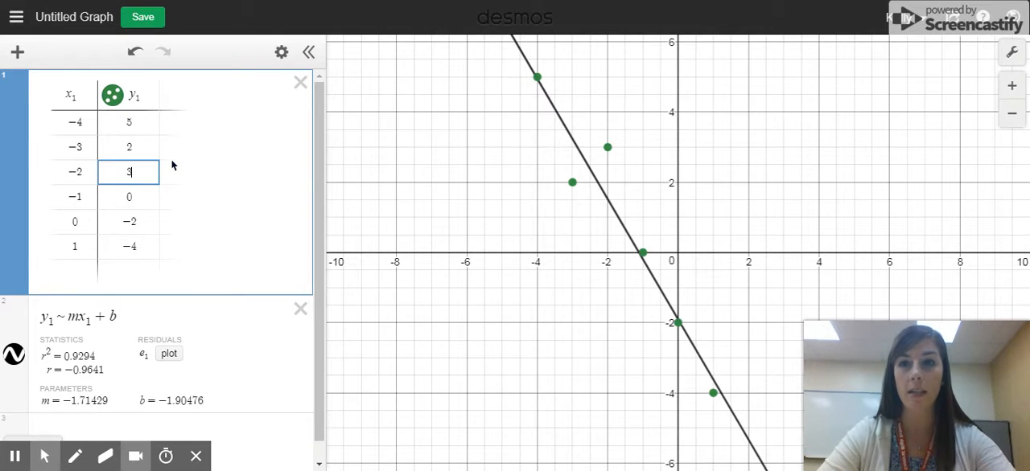
pyautogui.press('BackSpace')
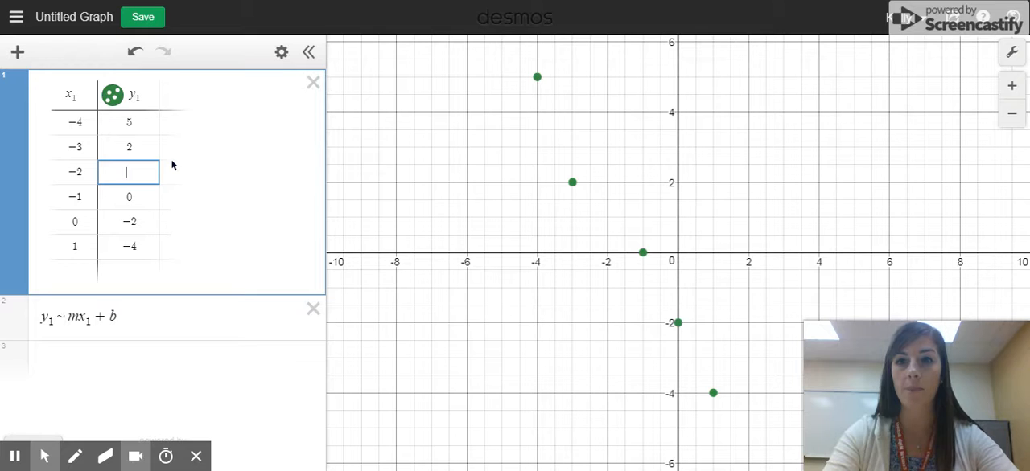
pyautogui.write('1')
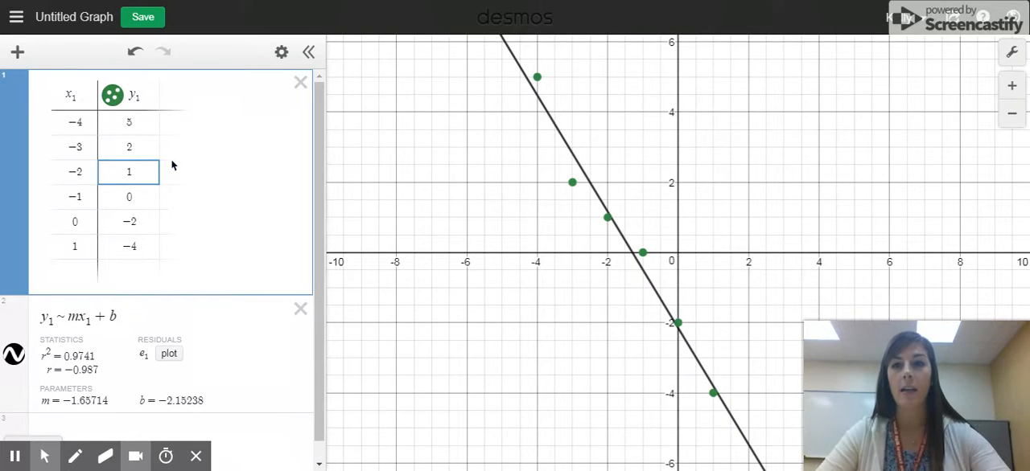
# Trace along the regression line on the graph from near x = -3 to near x = 1
pyautogui.click(576, 159)
pyautogui.moveTo(575, 161)
pyautogui.mouseDown()
pyautogui.moveTo(516, 80)
pyautogui.moveTo(538, 86)
pyautogui.moveTo(573, 127)
pyautogui.moveTo(702, 378)
pyautogui.mouseUp()
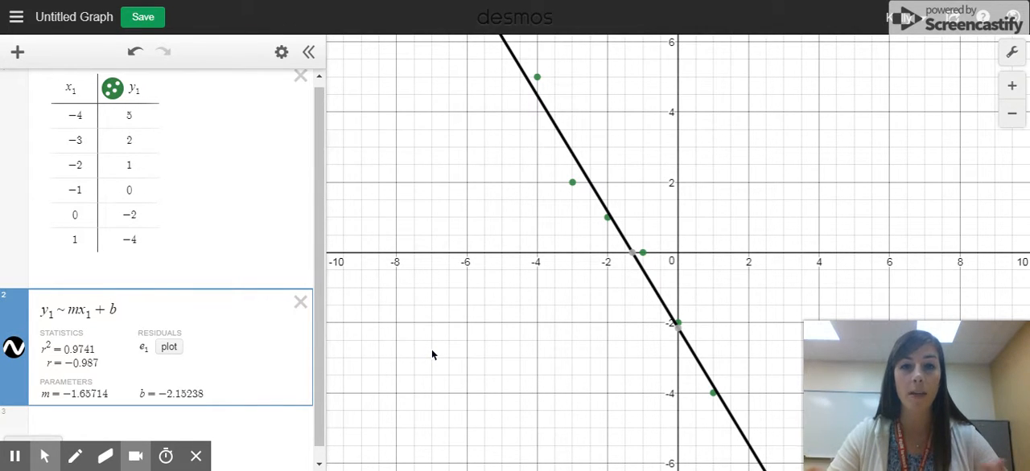
# Enter the line of best fit as its own equation, y = -1.65714x - 2.15238, below the regression
pyautogui.click(220, 420)
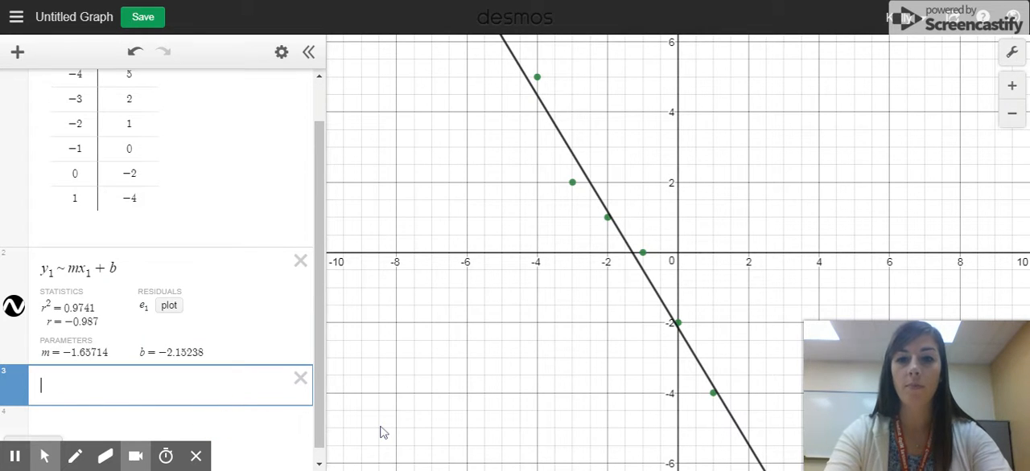
pyautogui.write('y=')
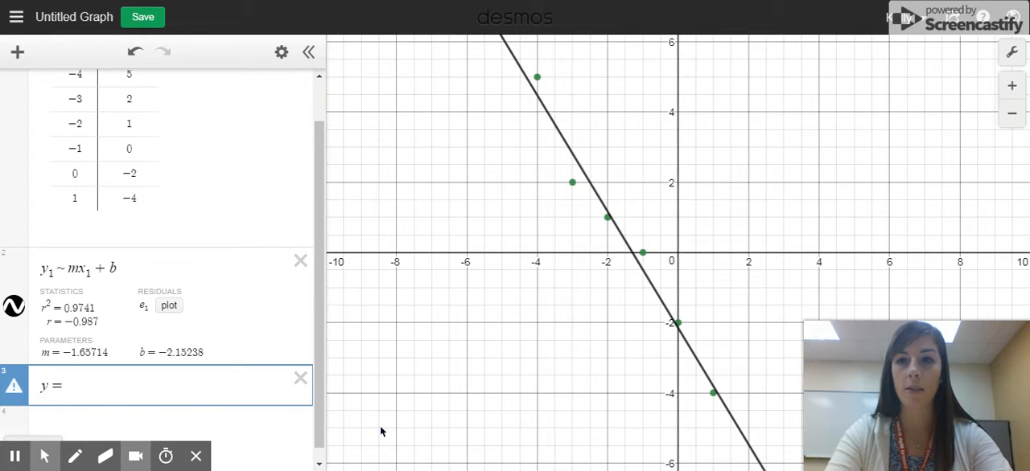
pyautogui.write('-1.')
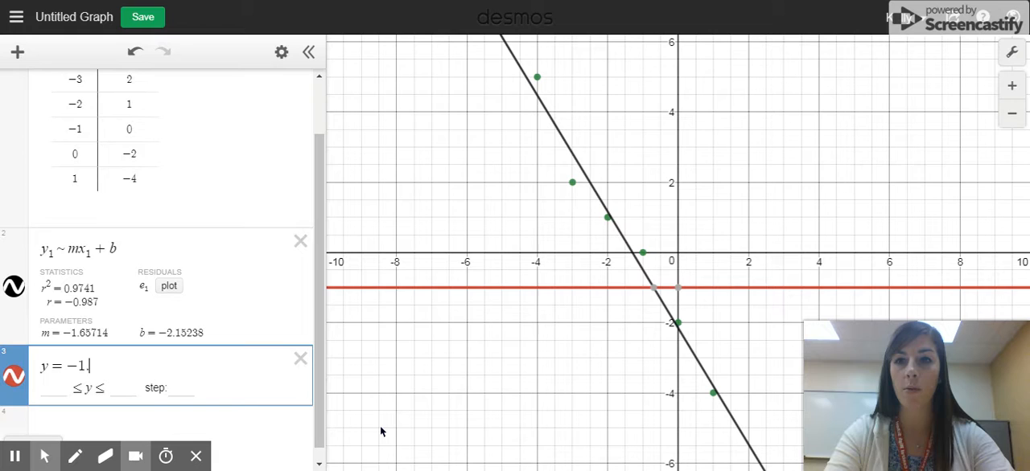
pyautogui.write('657')
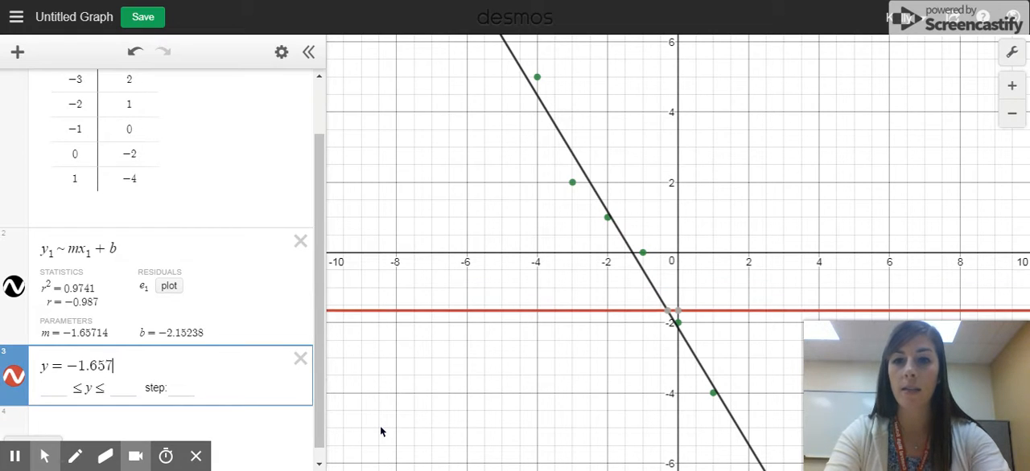
pyautogui.write('14x')
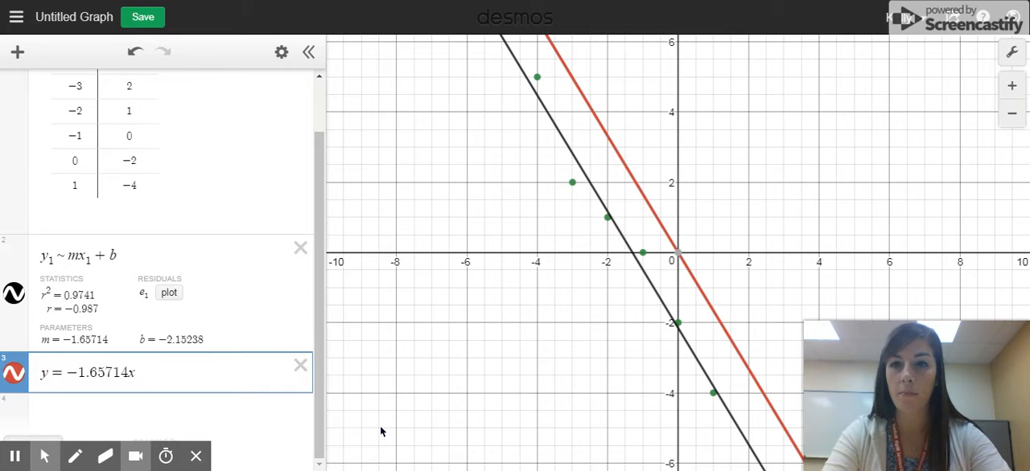
pyautogui.write('-2')
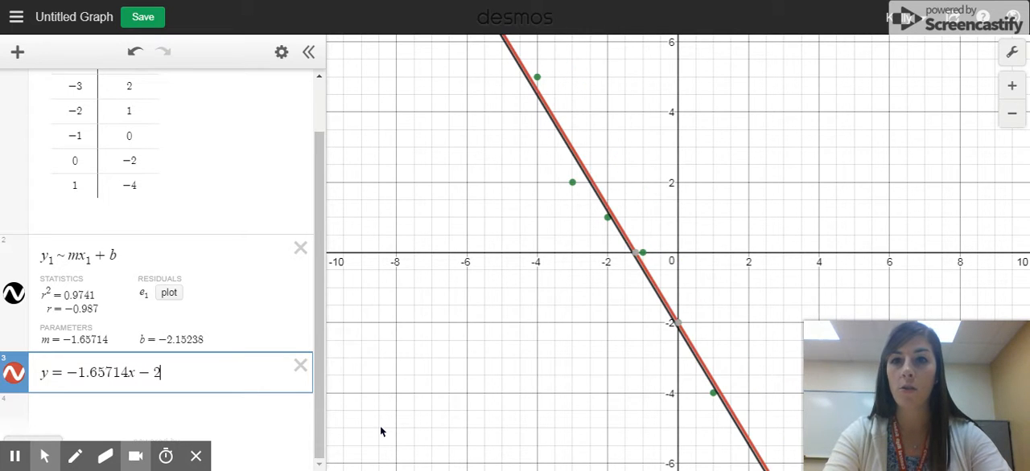
pyautogui.write('.15238')
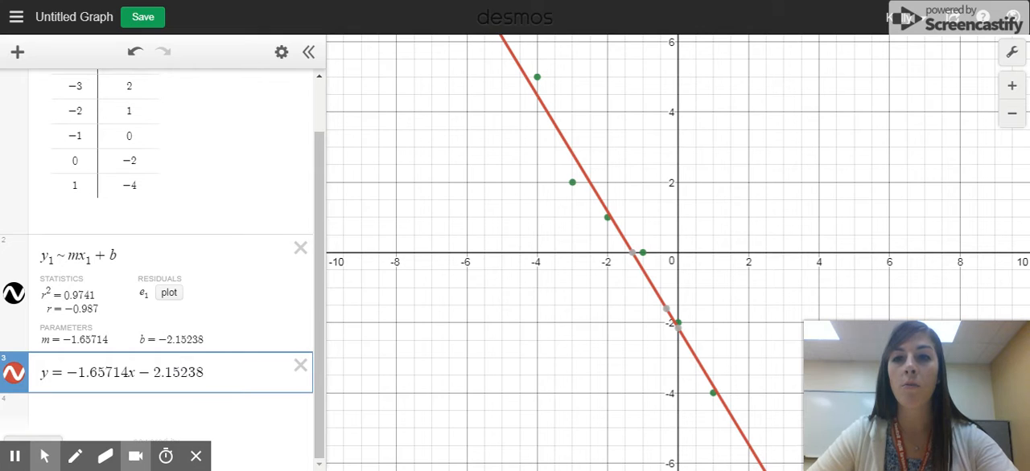
# Evaluate the line of best fit at x = 2.5 by replacing x with (2.5) in the equation y = -1.65714x - 2.15238
pyautogui.click(136, 373)
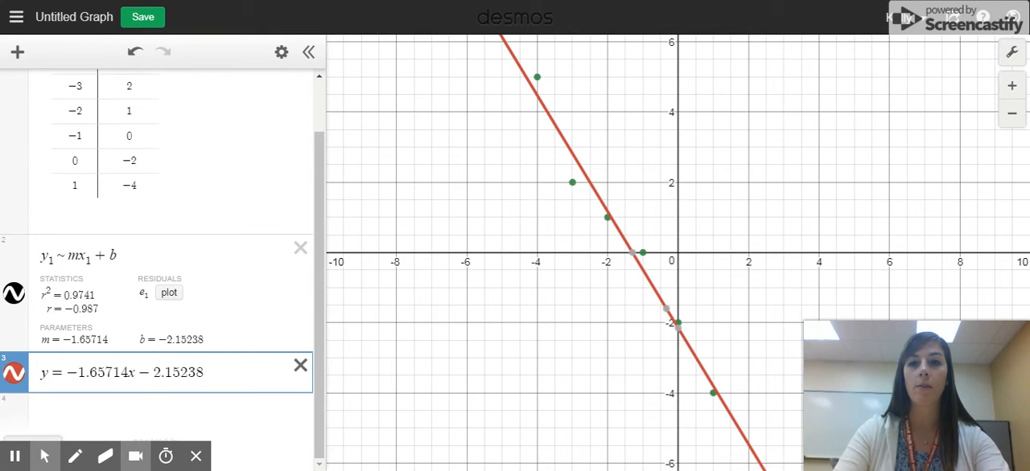
pyautogui.press('BackSpace')
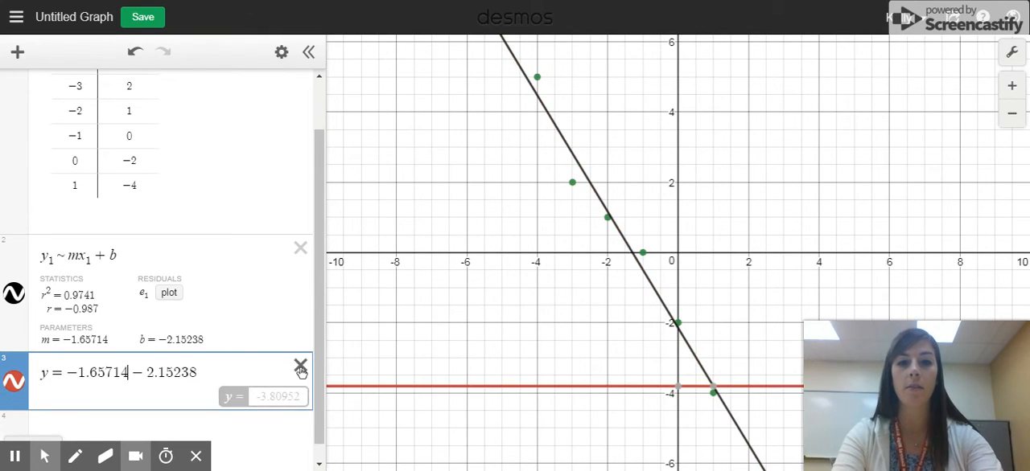
pyautogui.write('(')
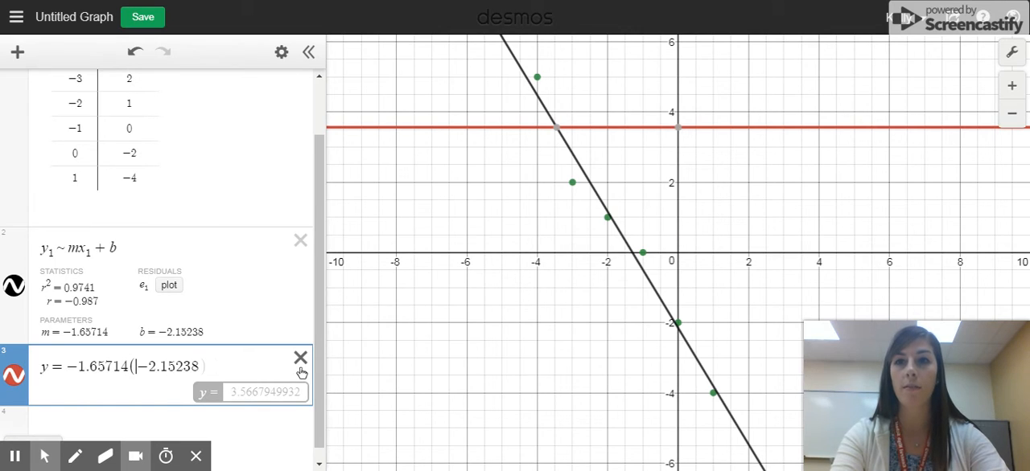
pyautogui.write('2.5 ')
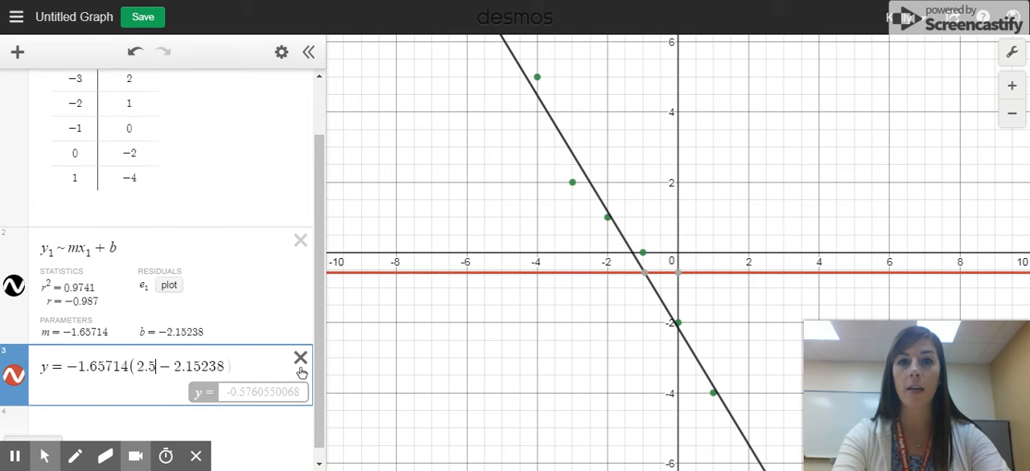
pyautogui.write(')')
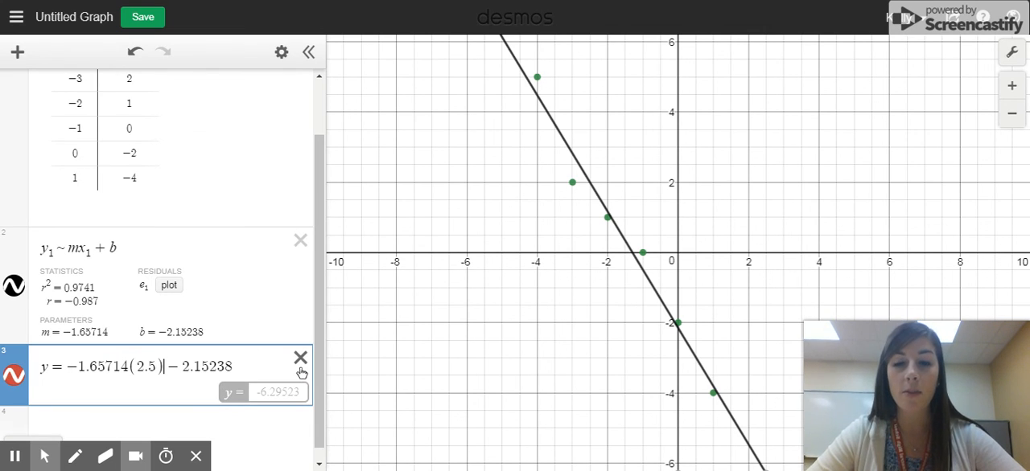
pyautogui.scroll(2, 301, 372)
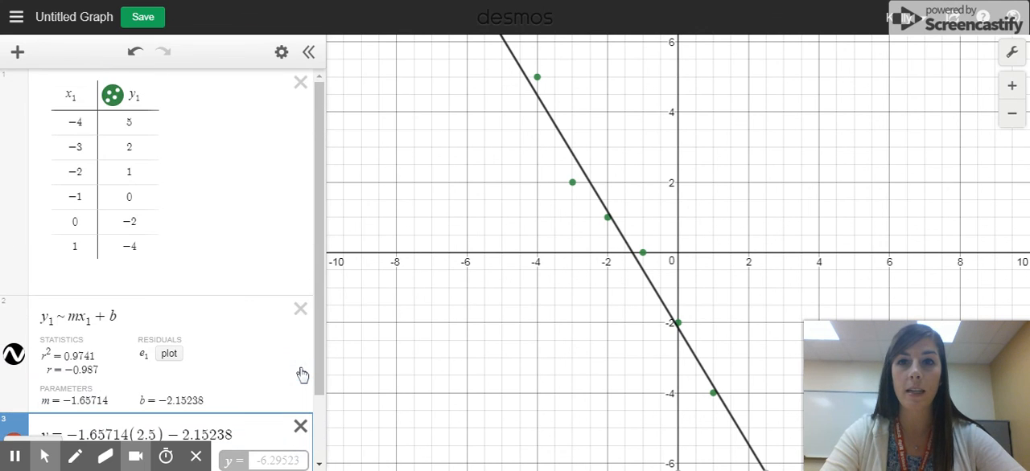